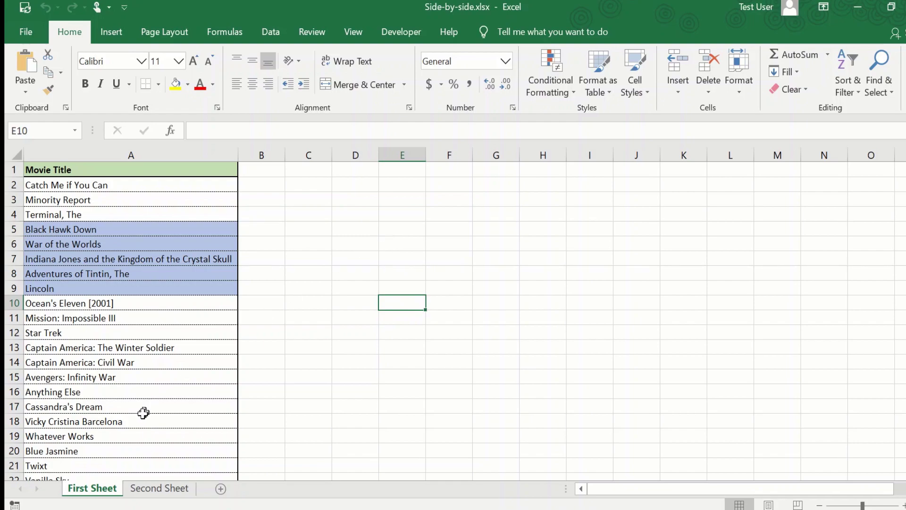
Check both sheets, then create a second workbook window, Side-by-side.xlsx:2
{"action": "left_click", "coordinate": [158, 489]}
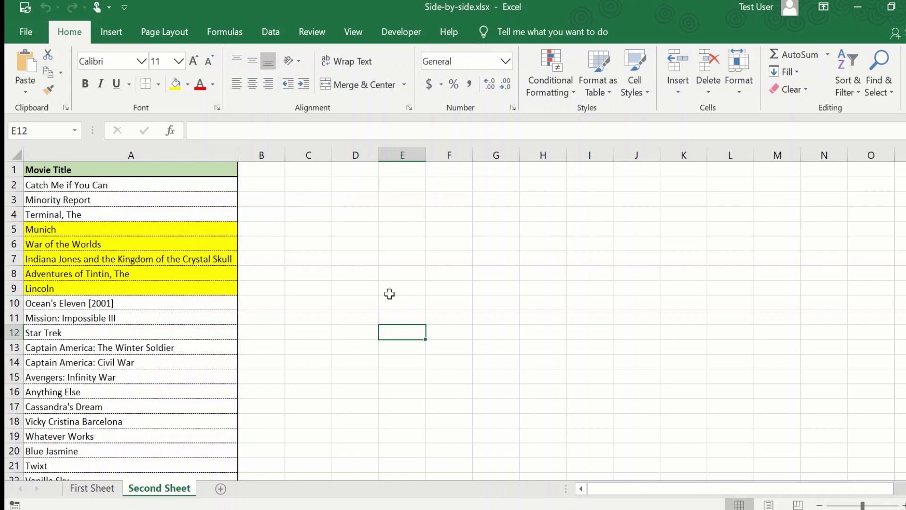
{"action": "left_click", "coordinate": [93, 490]}
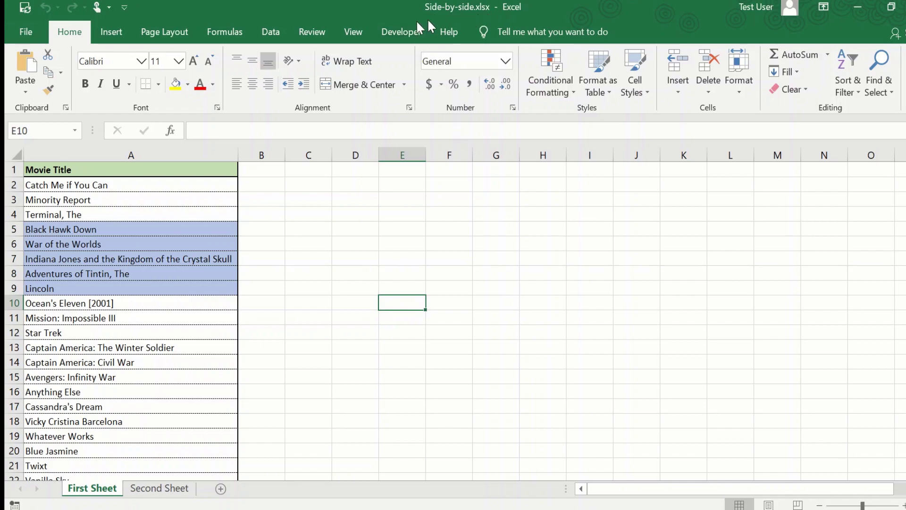
{"action": "left_click", "coordinate": [354, 33]}
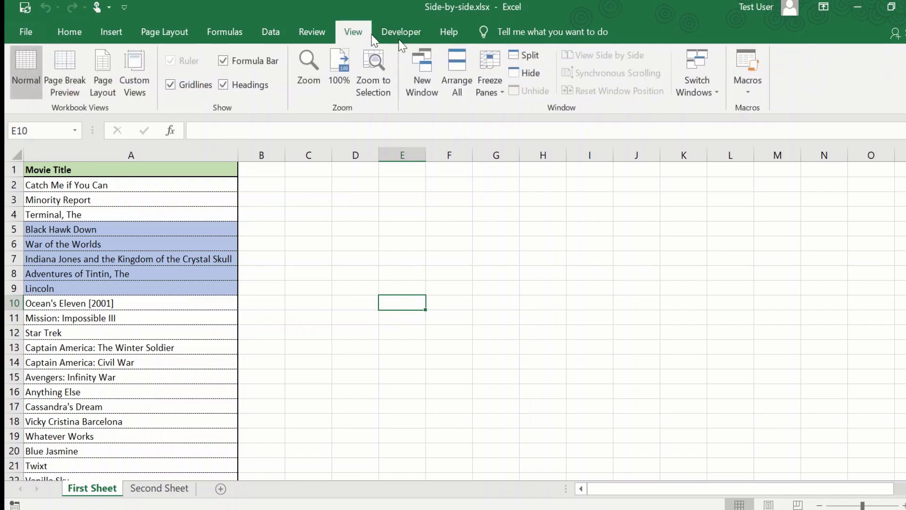
{"action": "left_click", "coordinate": [703, 92]}
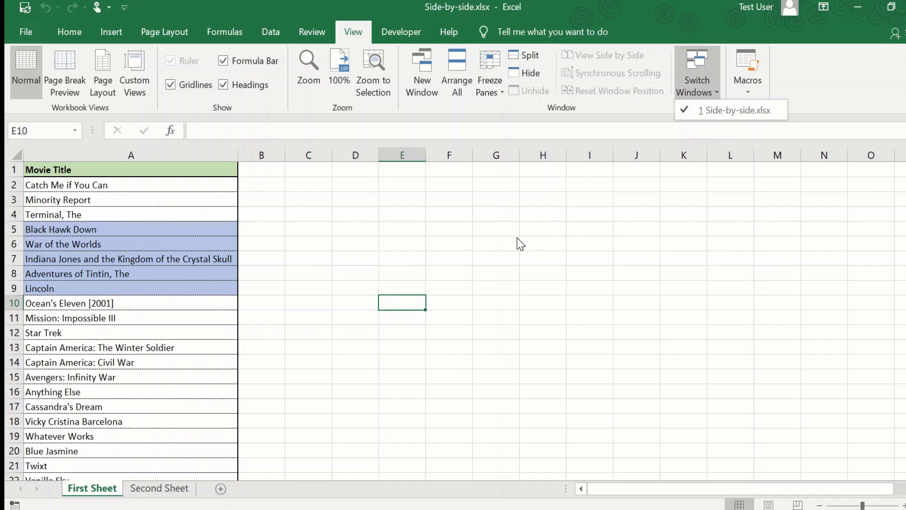
{"action": "left_click", "coordinate": [499, 238]}
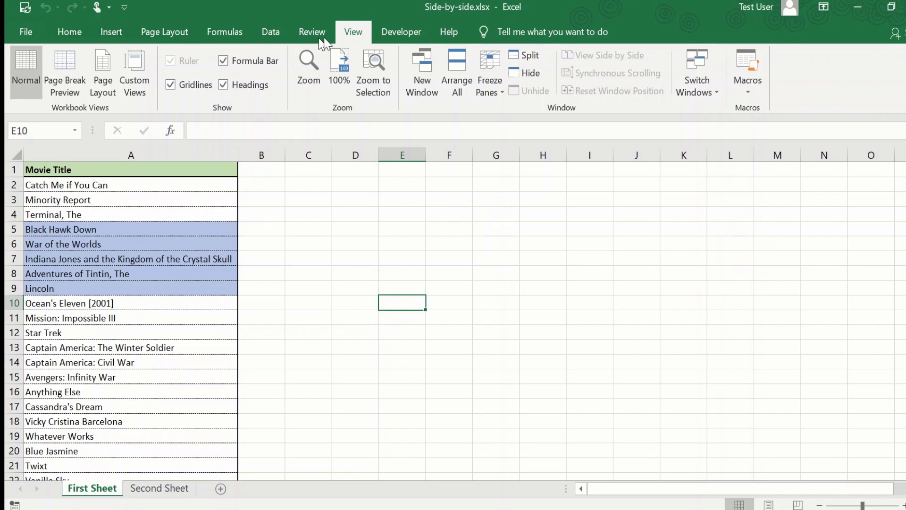
{"action": "left_click", "coordinate": [432, 92]}
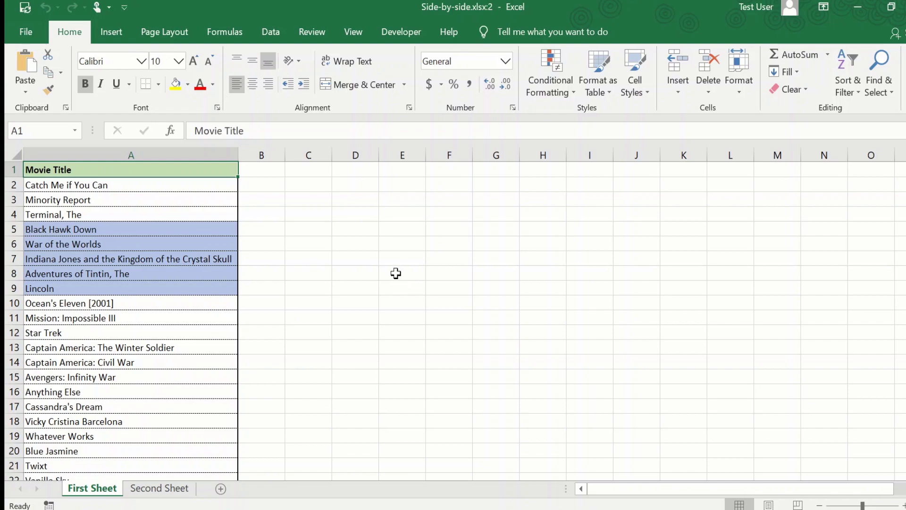
Alternate between the first and second workbook windows using Switch Windows
{"action": "left_click", "coordinate": [354, 30]}
{"action": "left_click", "coordinate": [687, 89]}
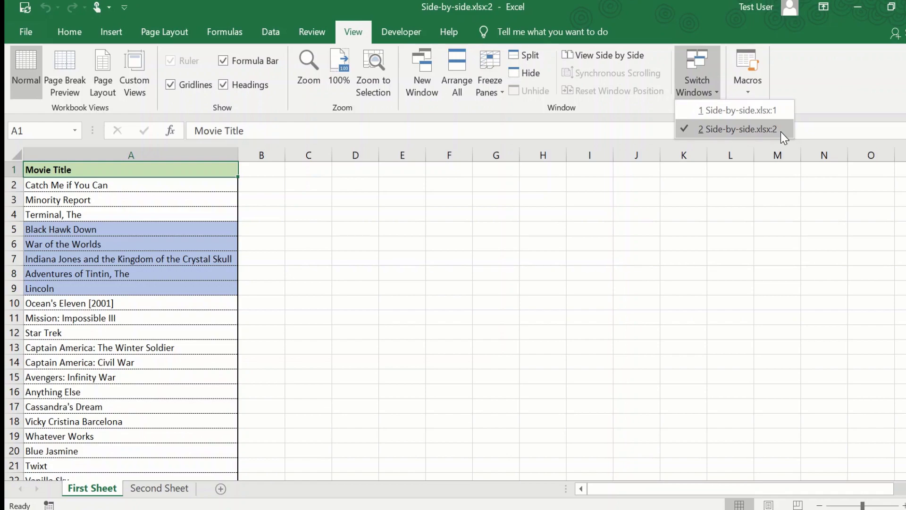
{"action": "left_click", "coordinate": [737, 110]}
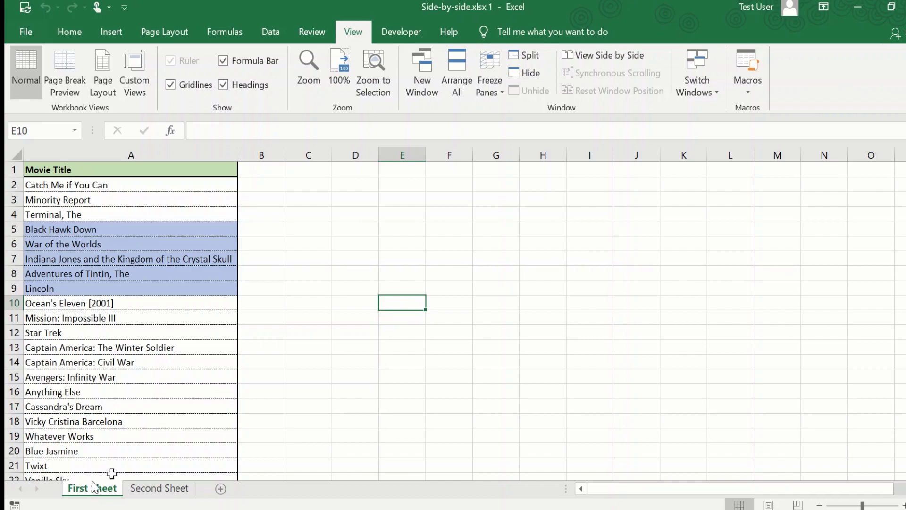
{"action": "left_click", "coordinate": [701, 91]}
{"action": "left_click", "coordinate": [709, 124]}
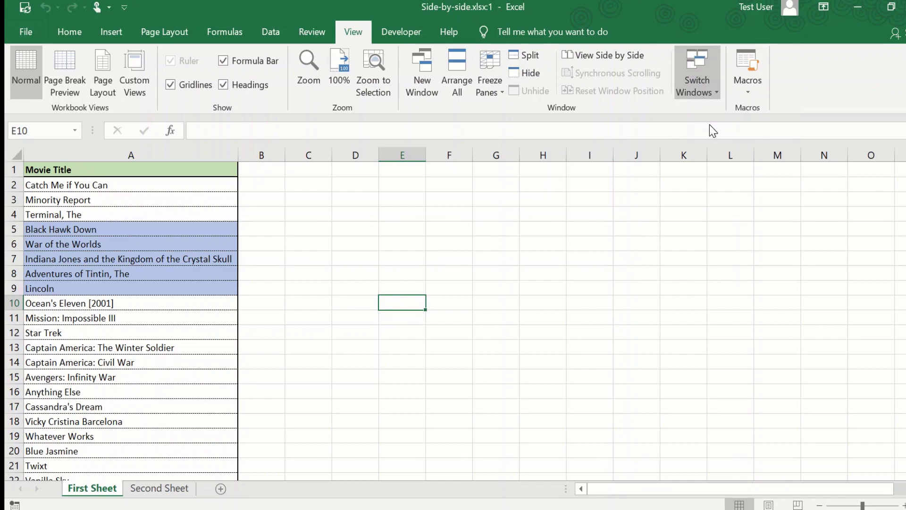
Show Second Sheet in window 2, toggle windows with Ctrl+F6 and Alt+Tab, select G4
{"action": "left_click", "coordinate": [157, 487]}
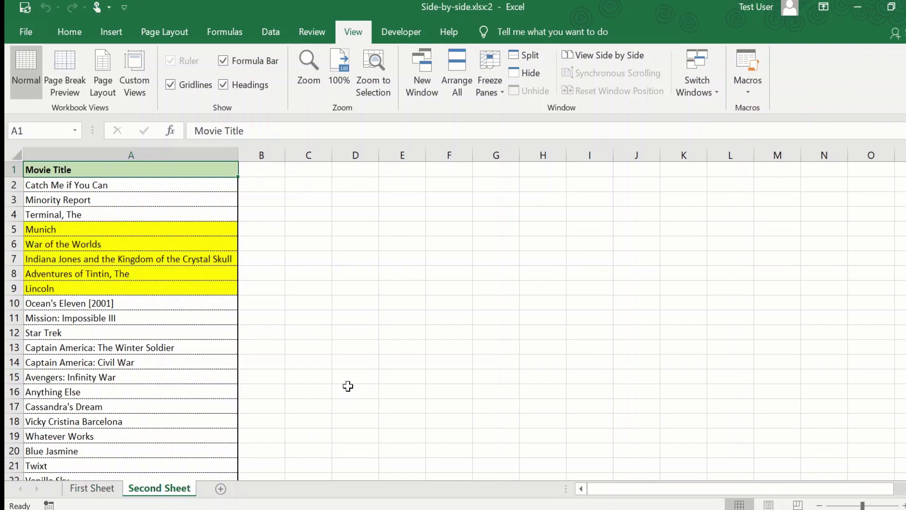
{"action": "key", "text": "ctrl+F6"}
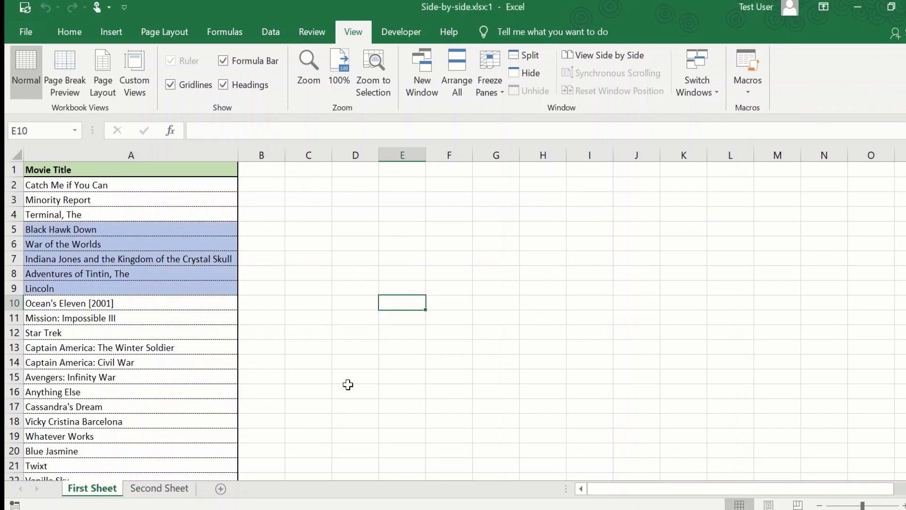
{"action": "key", "text": "ctrl+F6"}
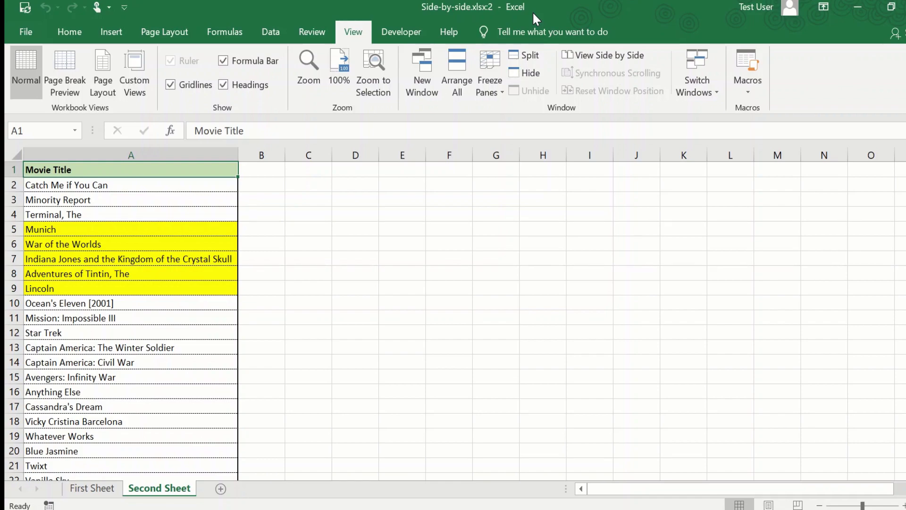
{"action": "key", "text": "alt+Tab"}
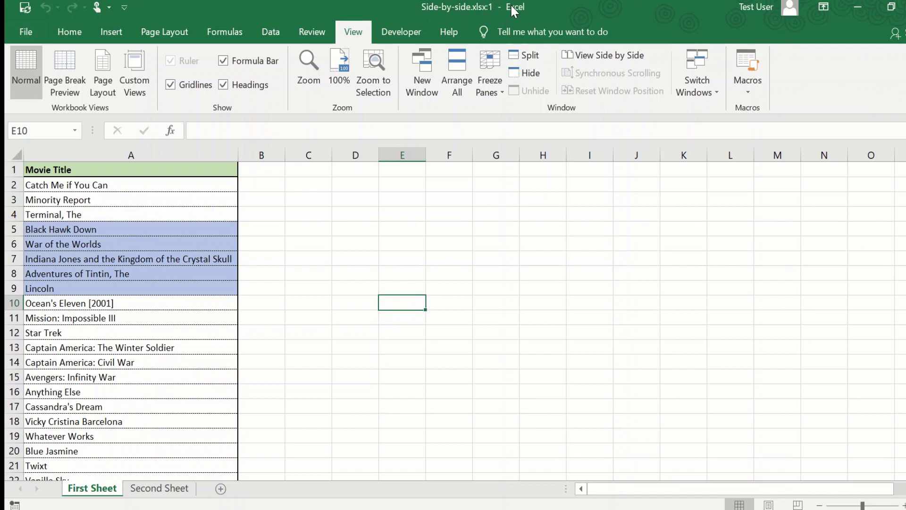
{"action": "key", "text": "alt+Tab"}
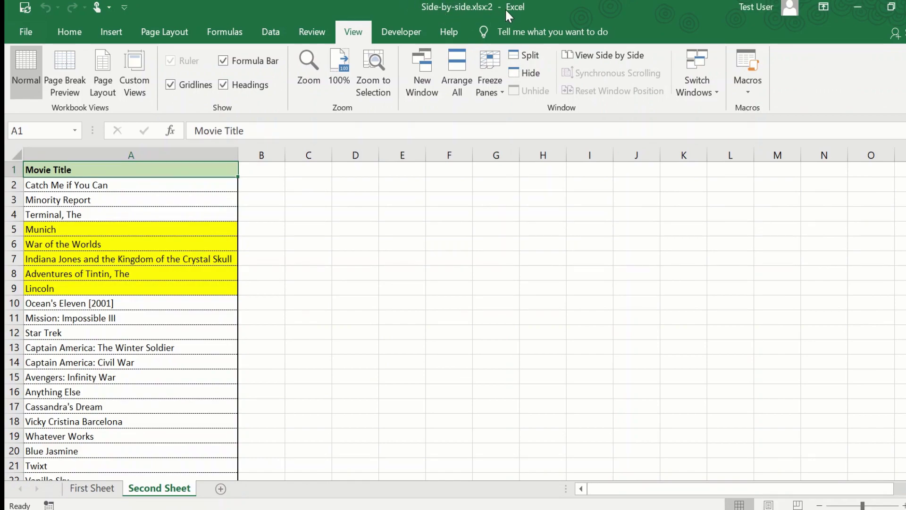
{"action": "left_click", "coordinate": [481, 213]}
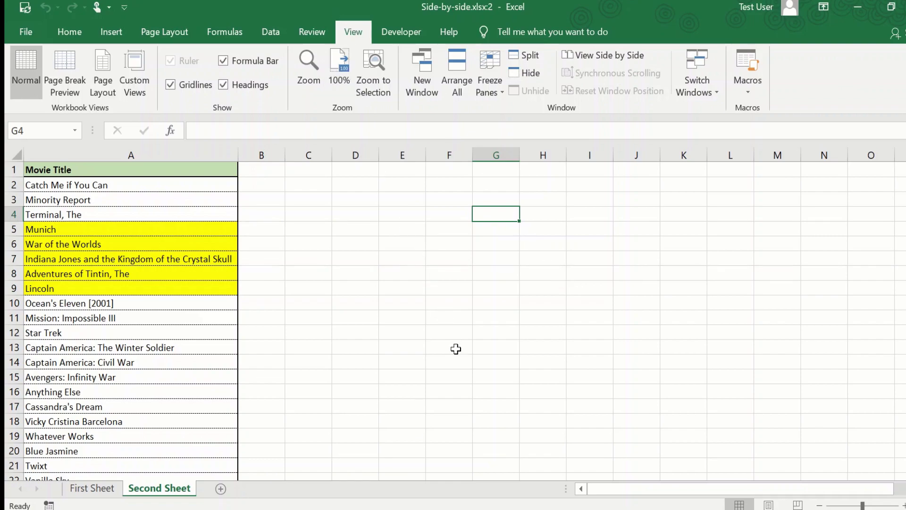
Arrange the First Sheet and Second Sheet windows with View Side by Side
{"action": "left_click", "coordinate": [615, 55]}
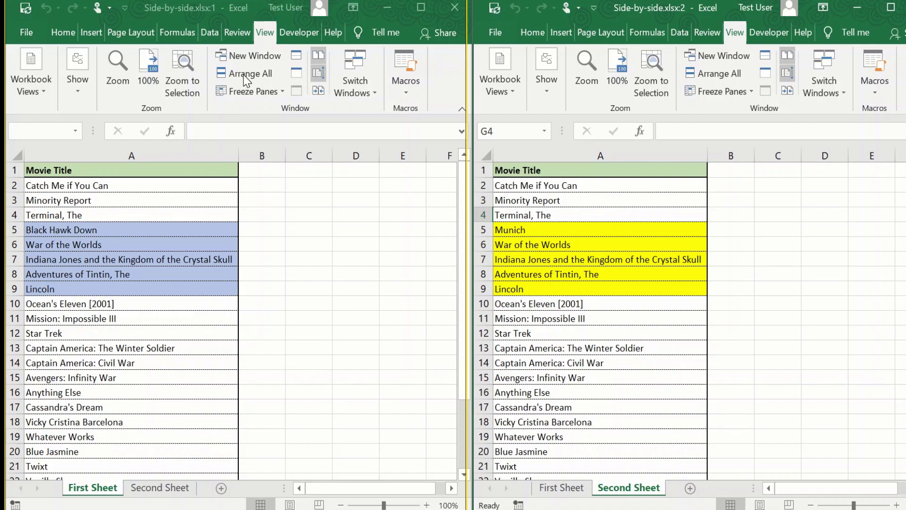
{"action": "left_click", "coordinate": [245, 80]}
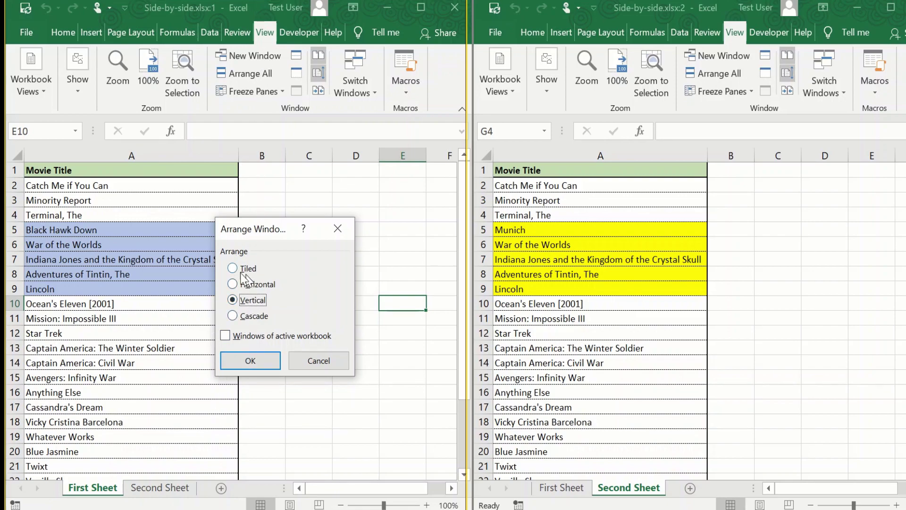
{"action": "left_click", "coordinate": [323, 360]}
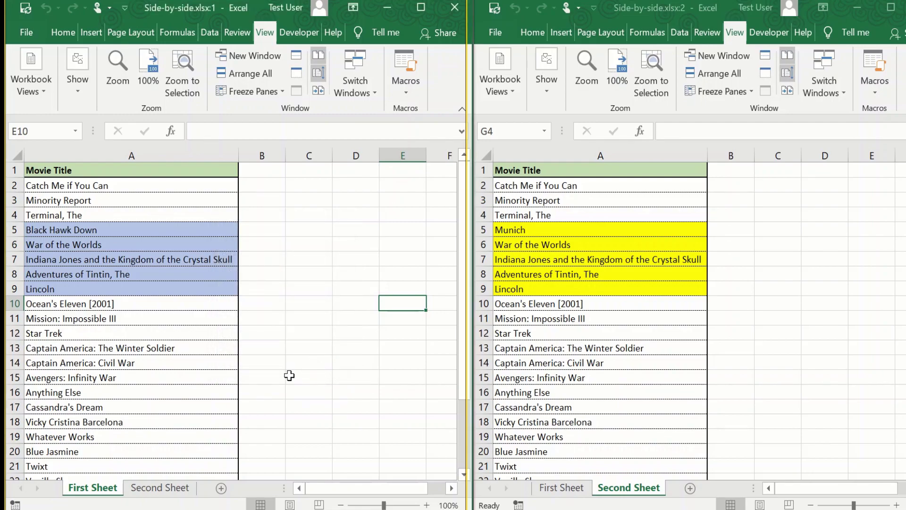
{"action": "left_click_drag", "start_coordinate": [461, 246], "coordinate": [460, 331]}
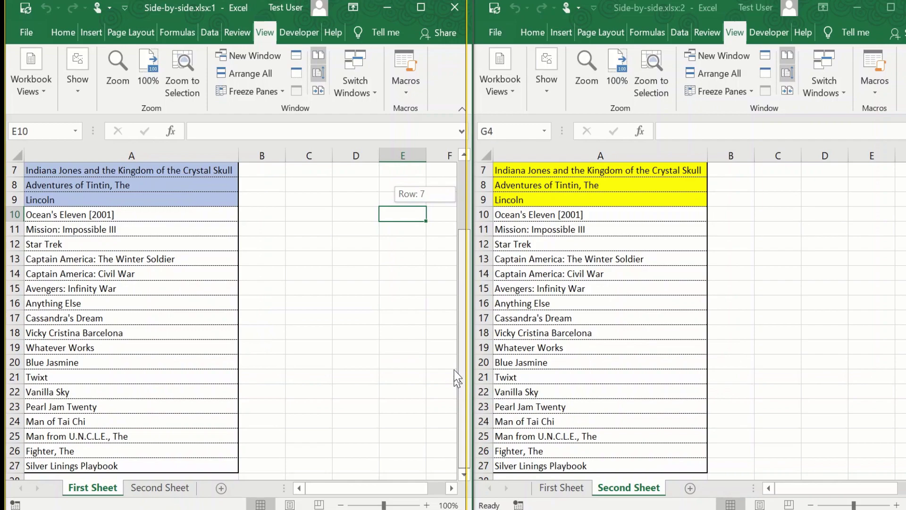
{"action": "left_click_drag", "start_coordinate": [457, 363], "coordinate": [470, 179]}
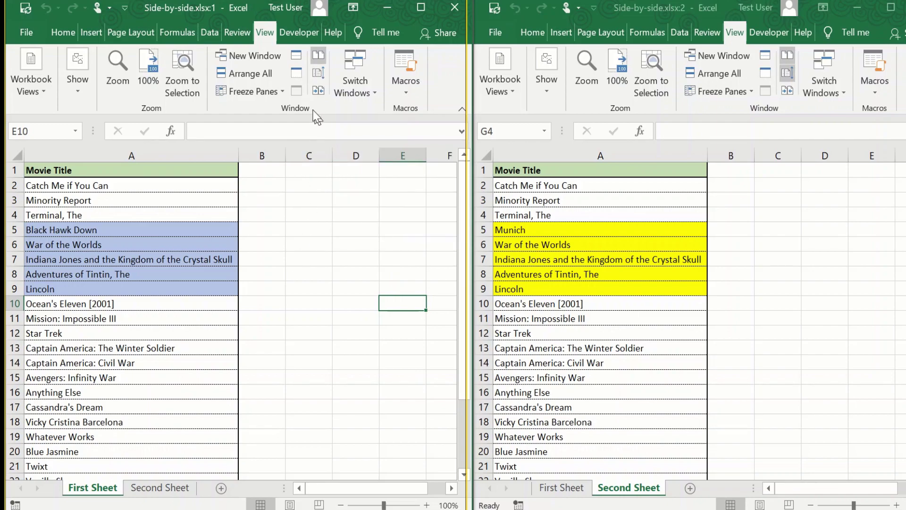
{"action": "left_click", "coordinate": [318, 77]}
{"action": "mouse_move", "coordinate": [463, 195]}
{"action": "left_mouse_down"}
{"action": "mouse_move", "coordinate": [451, 308]}
{"action": "mouse_move", "coordinate": [463, 171]}
{"action": "left_mouse_up"}
{"action": "scroll", "coordinate": [691, 319], "scroll_direction": "down", "scroll_amount": 2}
{"action": "scroll", "coordinate": [691, 319], "scroll_direction": "up", "scroll_amount": 2}
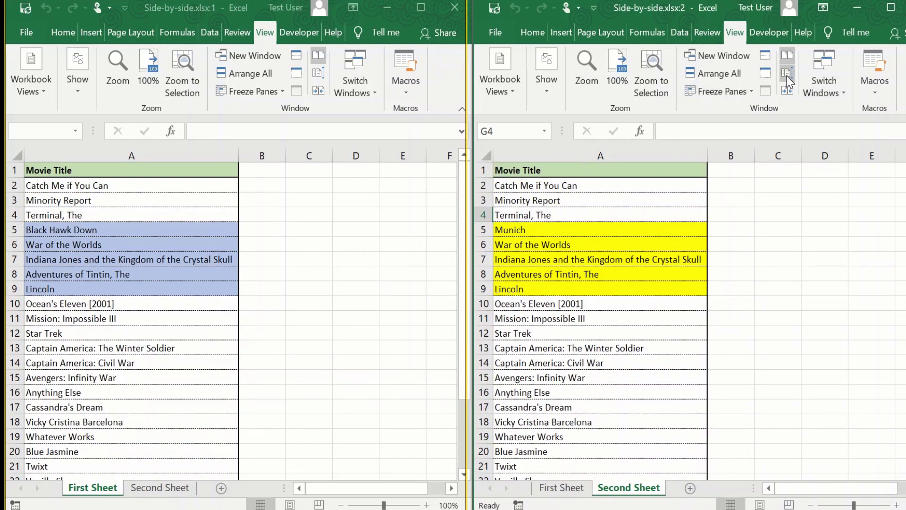
{"action": "left_click", "coordinate": [786, 77]}
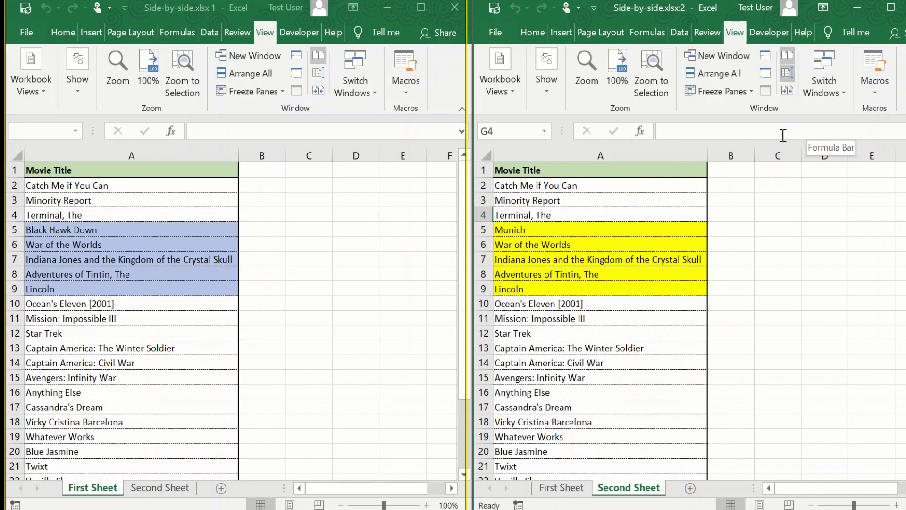
{"action": "mouse_move", "coordinate": [464, 189]}
{"action": "left_mouse_down"}
{"action": "mouse_move", "coordinate": [474, 238]}
{"action": "mouse_move", "coordinate": [484, 173]}
{"action": "left_mouse_up"}
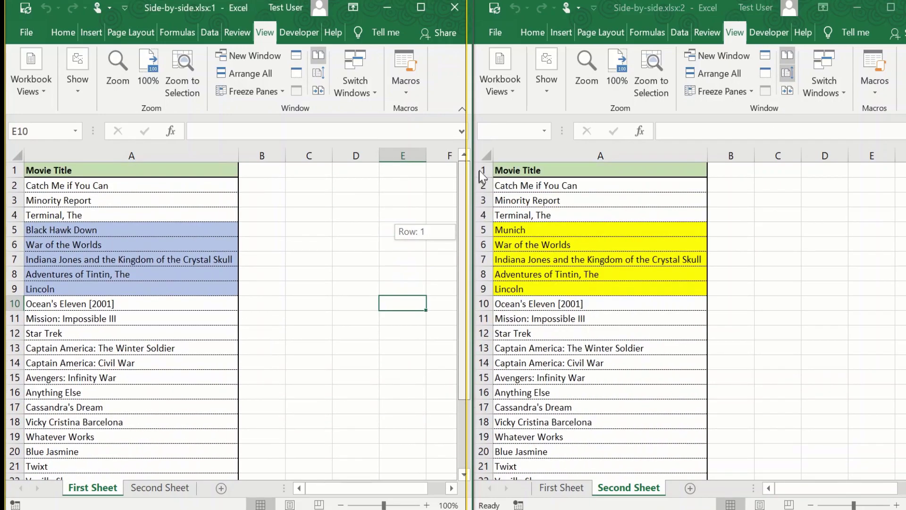